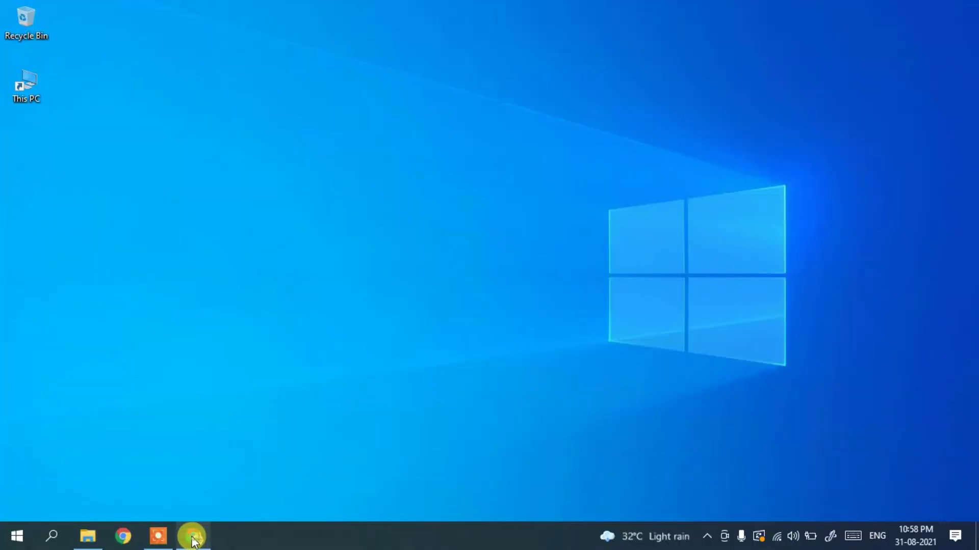
- Open a new Chrome window from the taskbar
{"action": "left_click", "coordinate": [192, 535]}
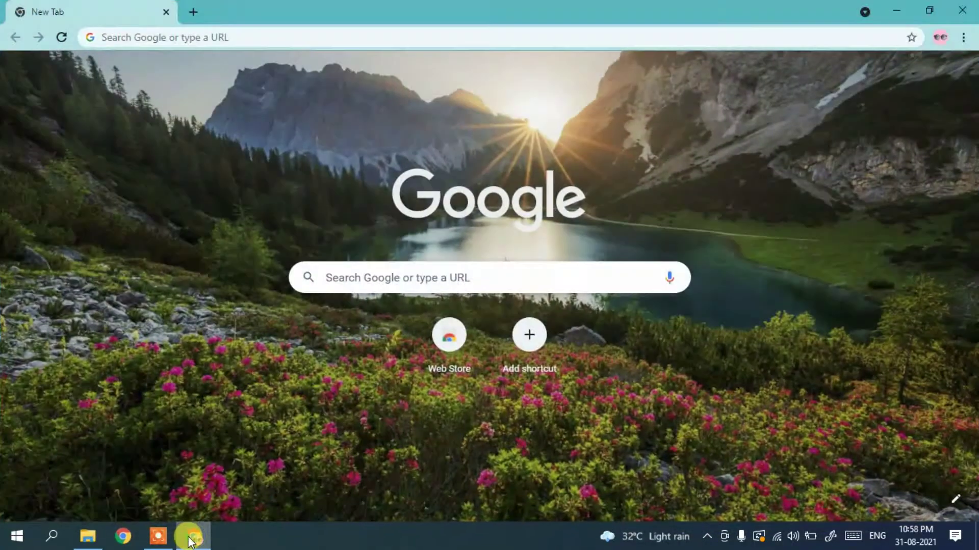
- Search Google for 'python download' using the address bar suggestion
{"action": "left_click", "coordinate": [424, 40]}
{"action": "type", "text": "p"}
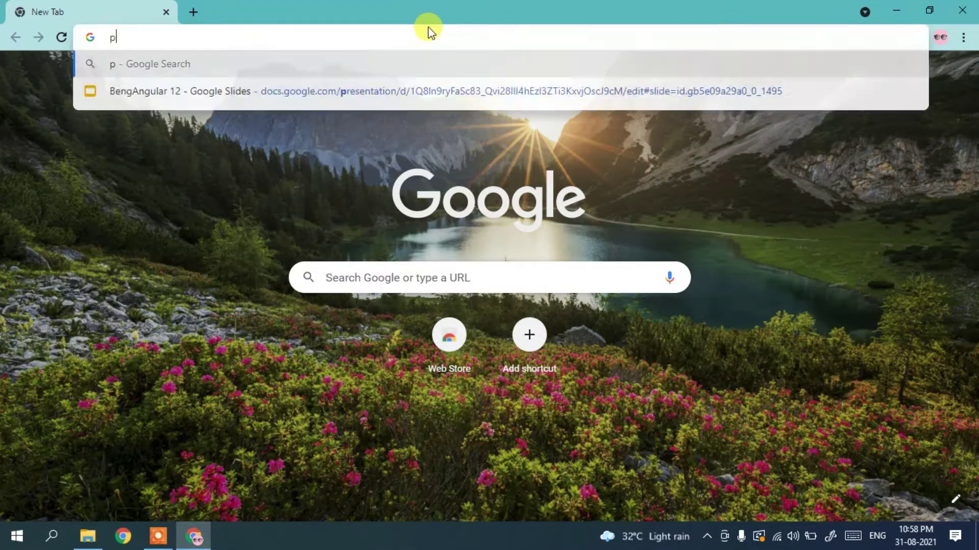
{"action": "type", "text": "ython"}
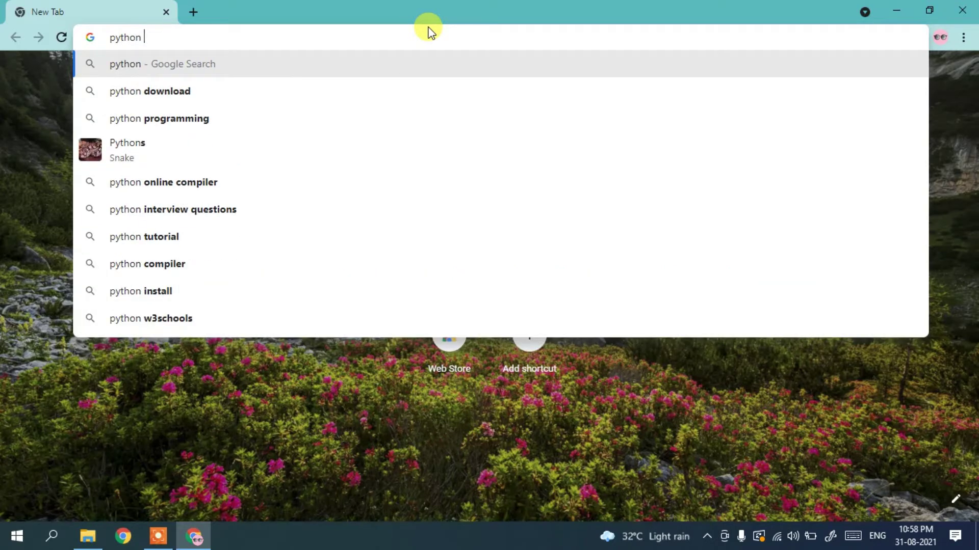
{"action": "key", "text": "Down"}
{"action": "key", "text": "Return"}
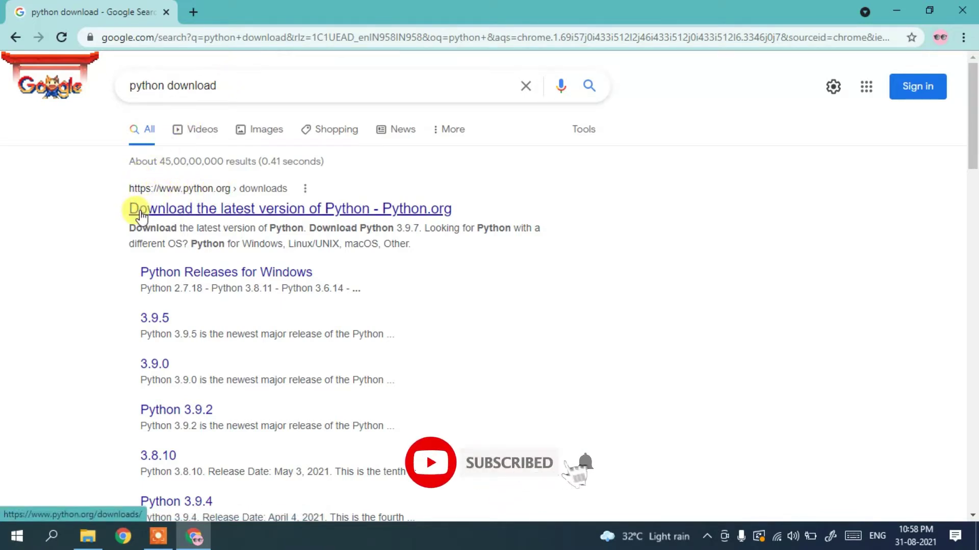
- Start the Python 3.9.7 download on python.org, then cancel it and remove it from Downloads
{"action": "left_click", "coordinate": [283, 215]}
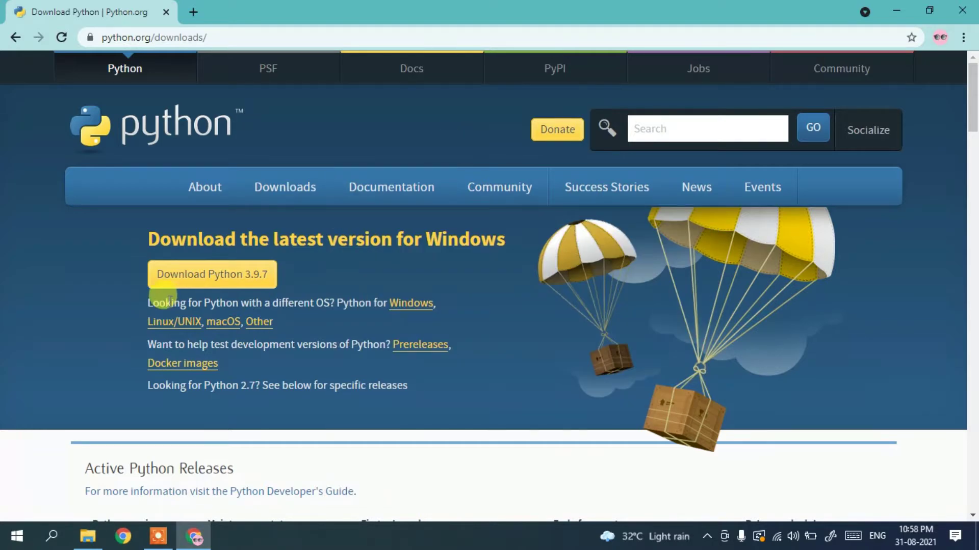
{"action": "left_click", "coordinate": [259, 276]}
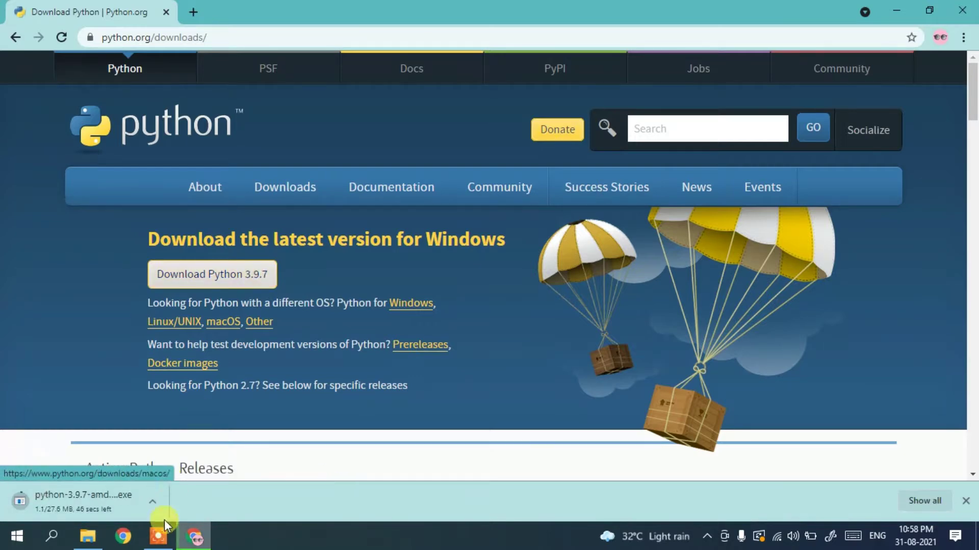
{"action": "left_click", "coordinate": [917, 504]}
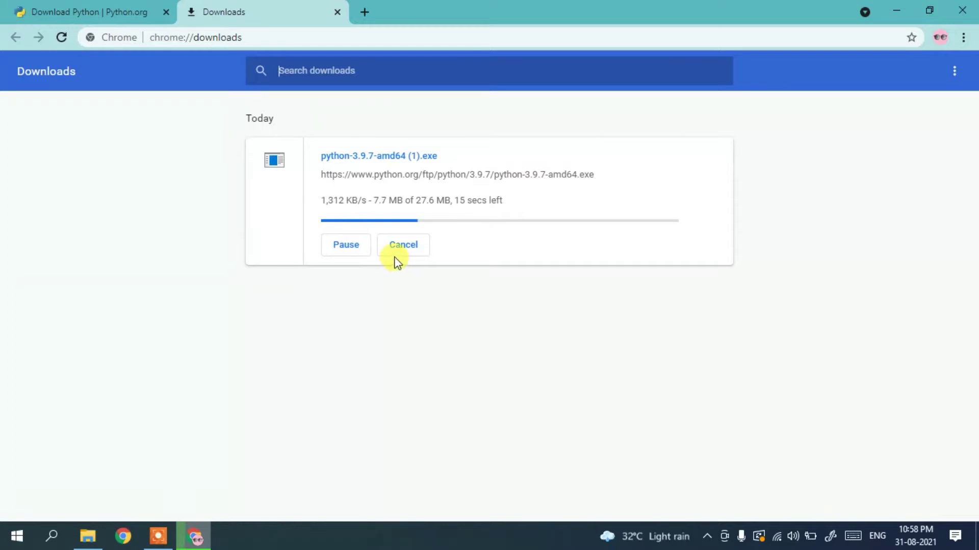
{"action": "left_click", "coordinate": [403, 255]}
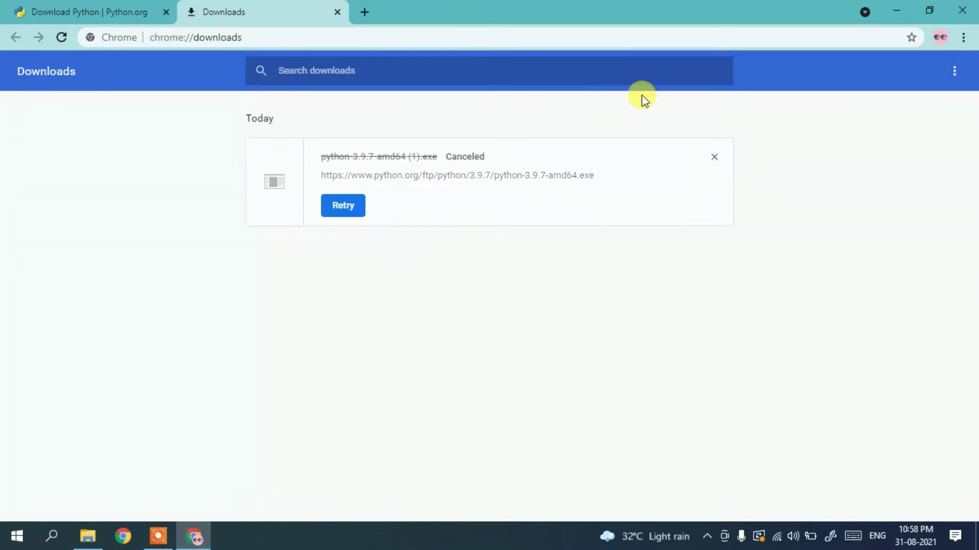
{"action": "left_click", "coordinate": [712, 158]}
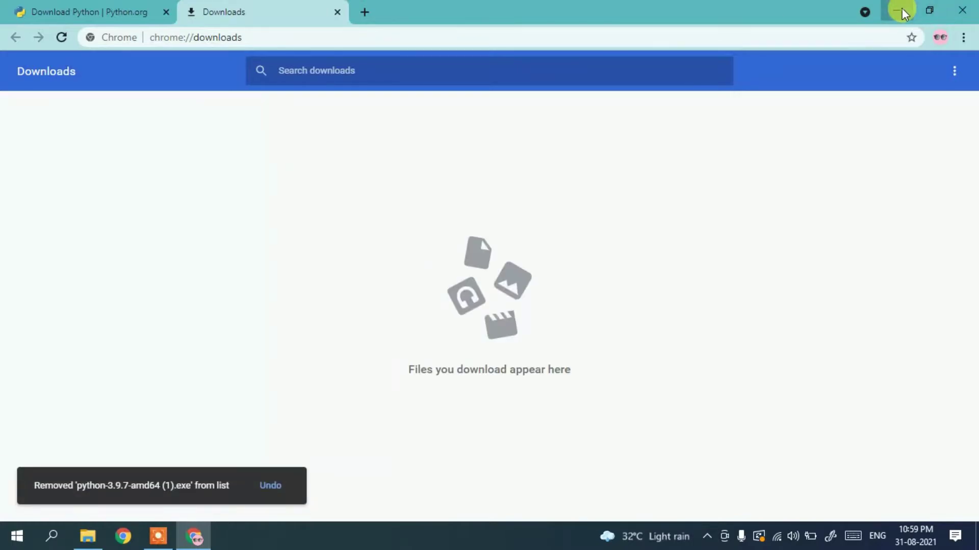
{"action": "left_click", "coordinate": [900, 12]}
- Run the python-3.9.7-amd64 installer from the Downloads\software folder in File Explorer
{"action": "left_click", "coordinate": [88, 535]}
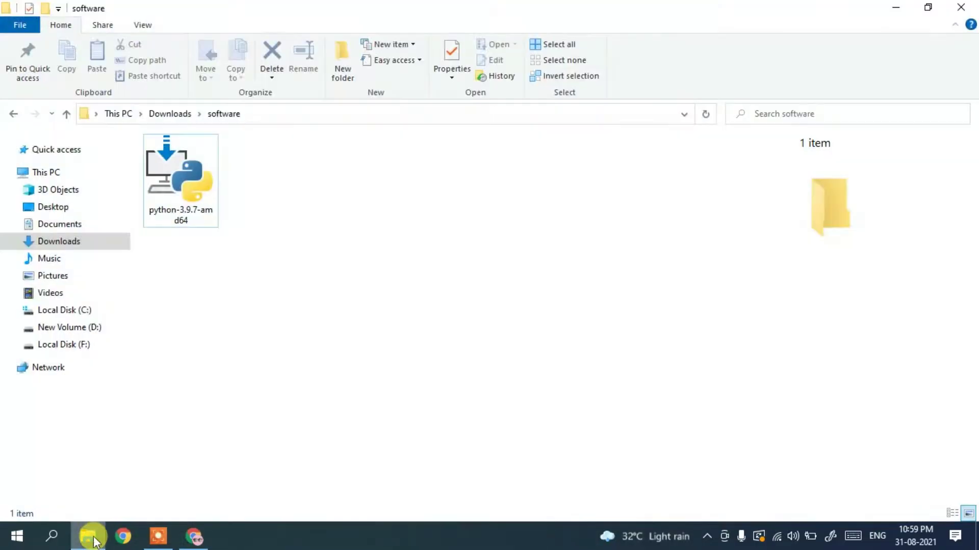
{"action": "left_click", "coordinate": [199, 210]}
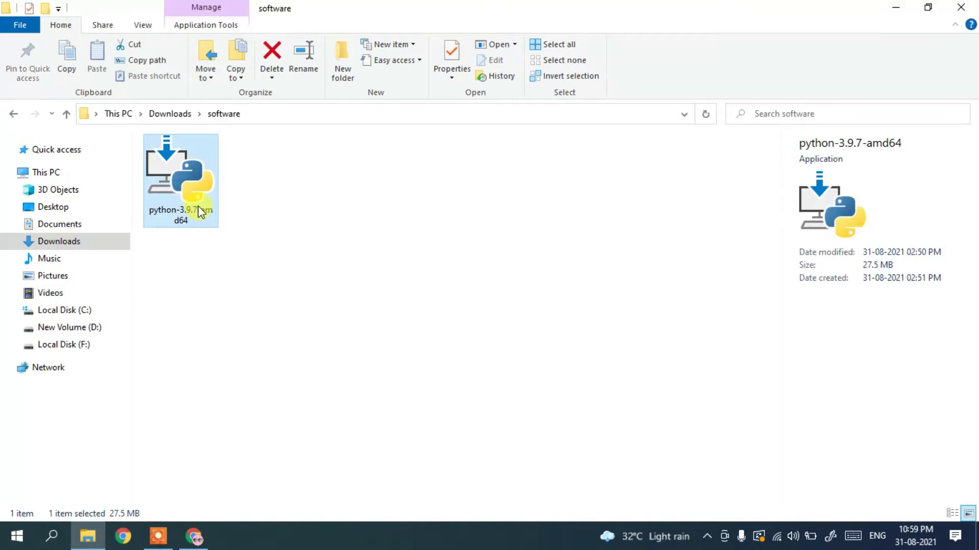
{"action": "double_click", "coordinate": [194, 196]}
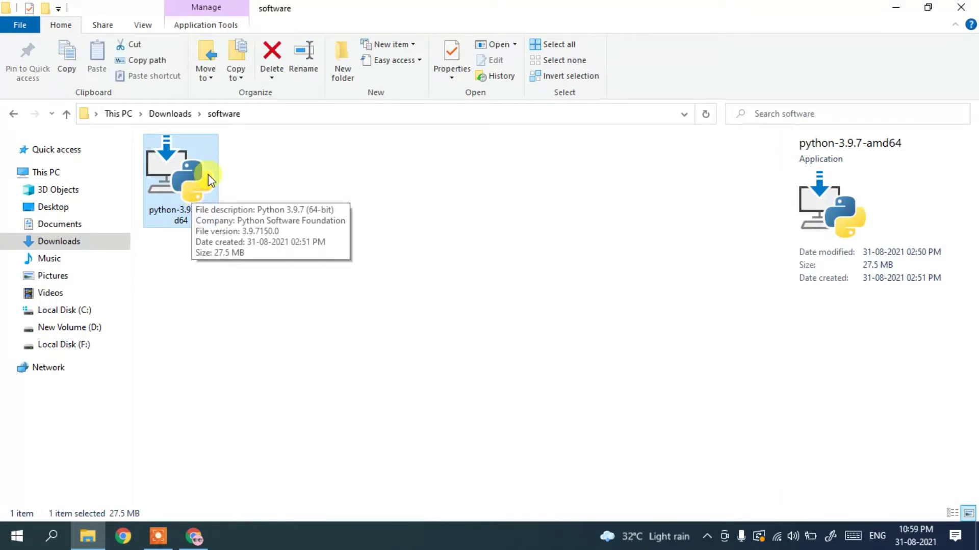
{"action": "double_click", "coordinate": [200, 172]}
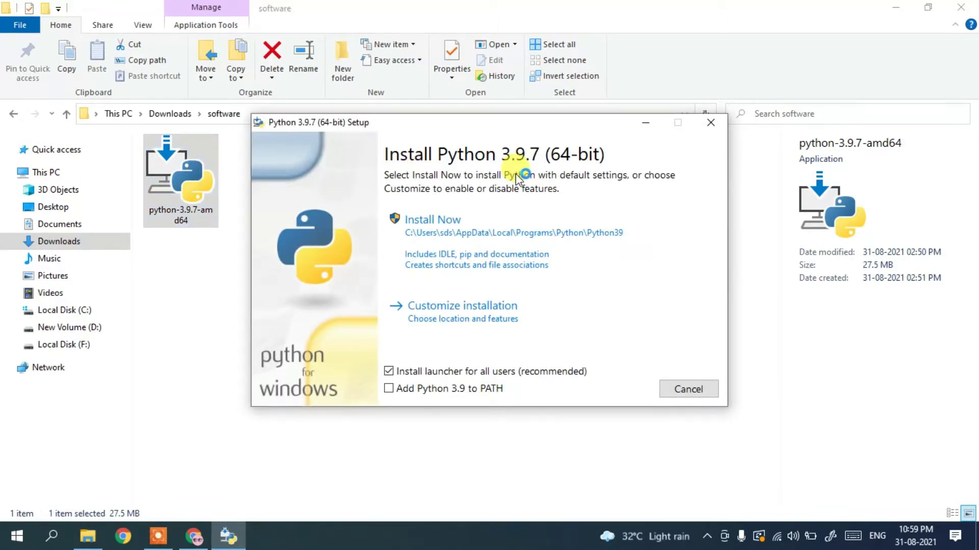
{"action": "left_click", "coordinate": [907, 4]}
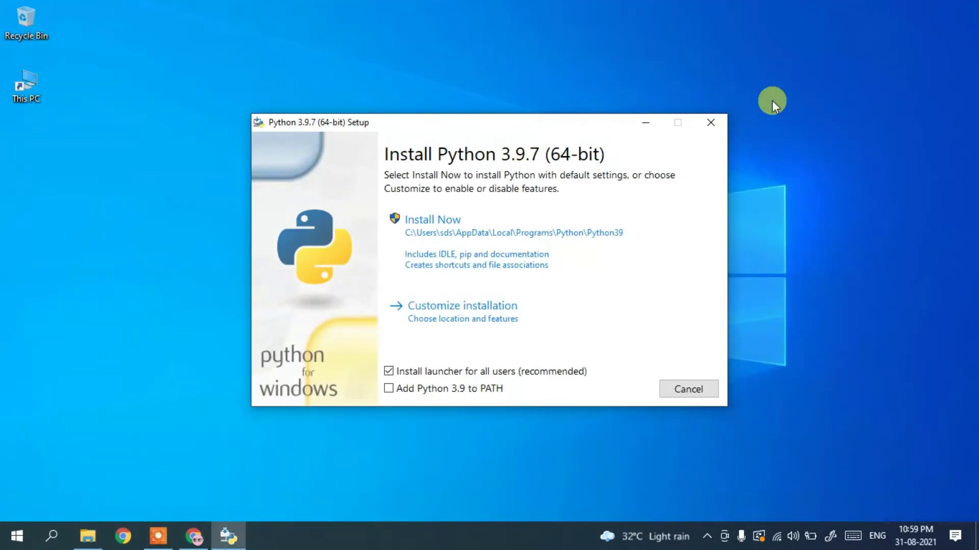
- Tick 'Add Python 3.9 to PATH' and choose Customize installation
{"action": "left_click", "coordinate": [449, 394]}
{"action": "left_click", "coordinate": [465, 319]}
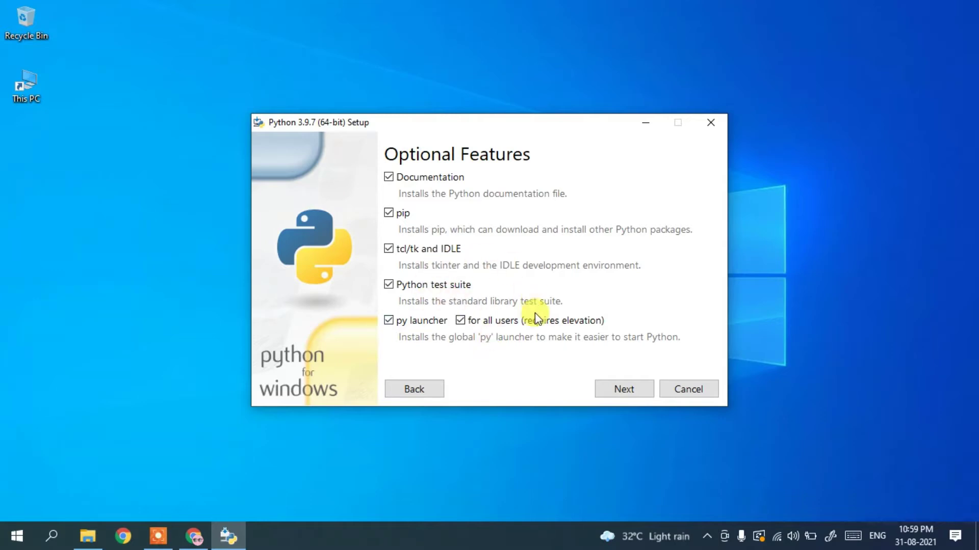
- Keep all optional features, install for all users into C:\Program Files\Python39, and start installing
{"action": "left_click", "coordinate": [639, 386]}
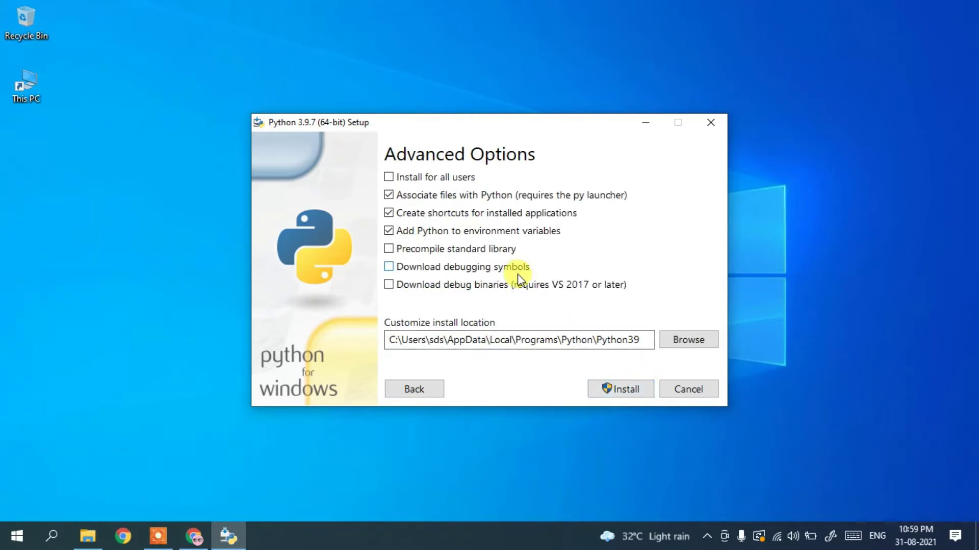
{"action": "left_click", "coordinate": [416, 179]}
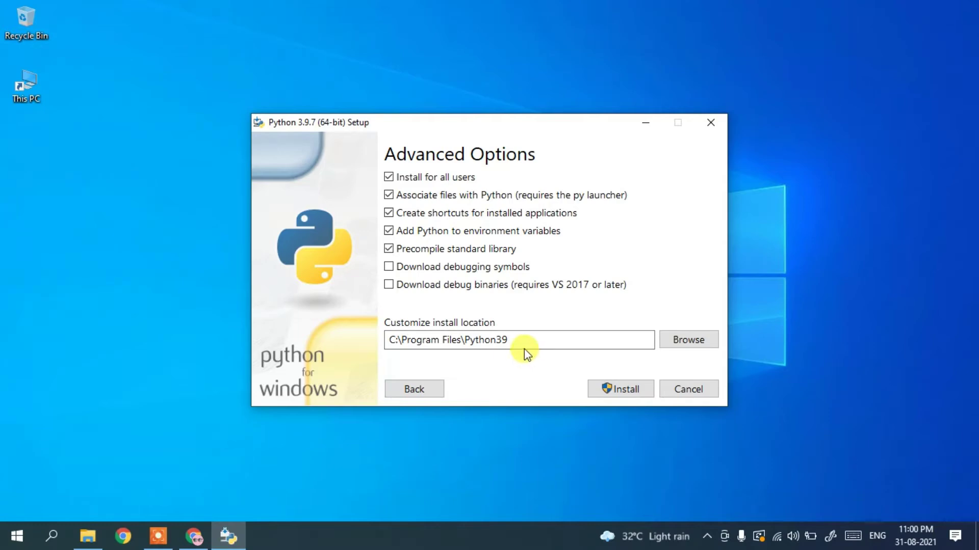
{"action": "left_click_drag", "start_coordinate": [518, 340], "coordinate": [383, 338]}
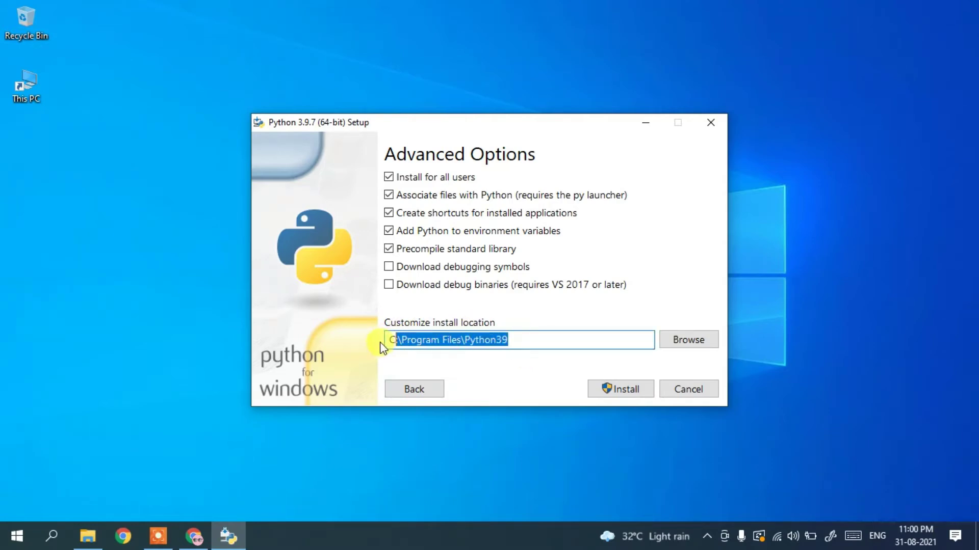
{"action": "left_click_drag", "start_coordinate": [508, 339], "coordinate": [485, 336]}
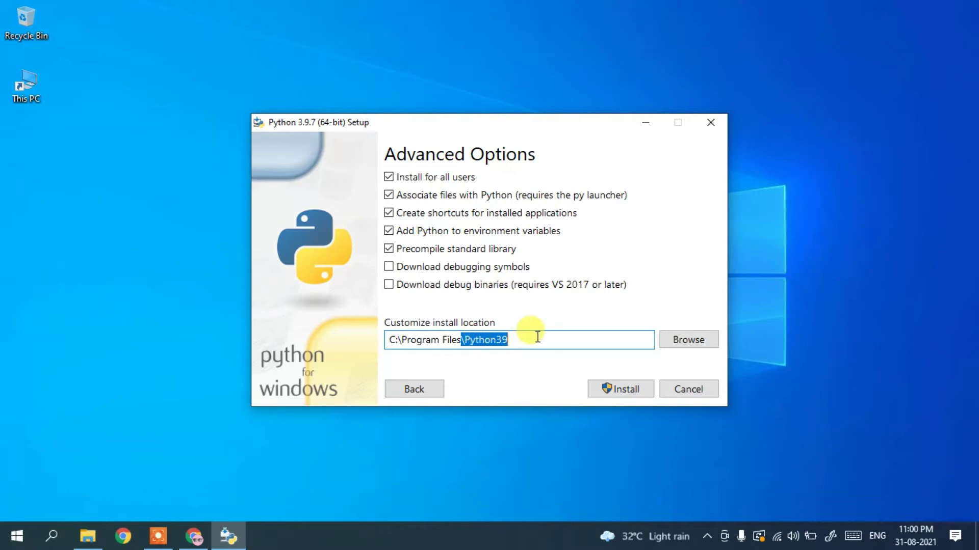
{"action": "left_click", "coordinate": [631, 396]}
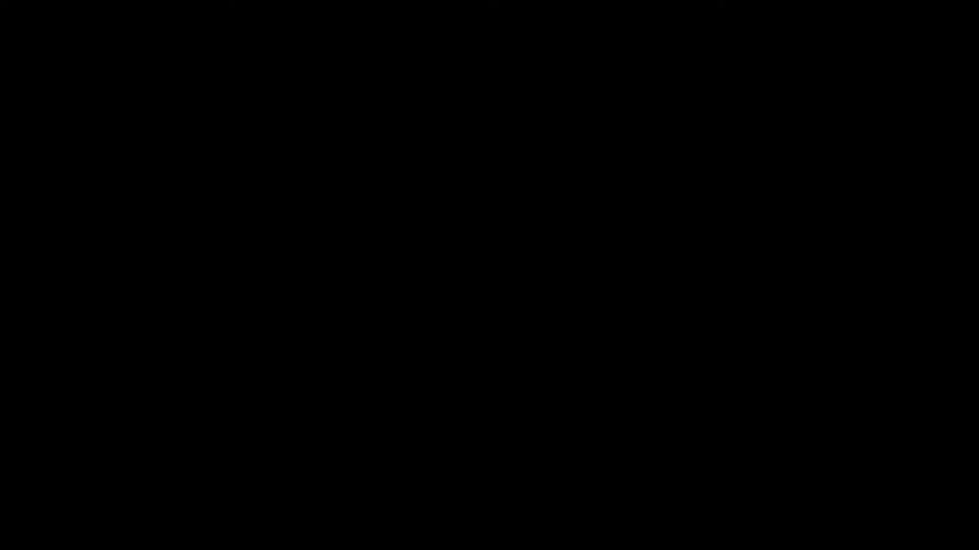
- Approve the permission prompt and close setup once it reports success
{"action": "left_click", "coordinate": [461, 361]}
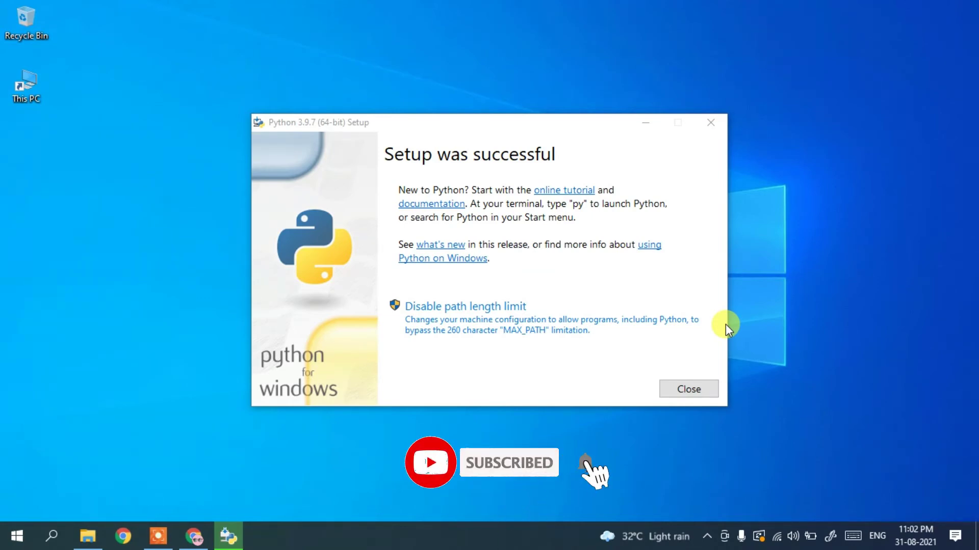
{"action": "left_click", "coordinate": [683, 393]}
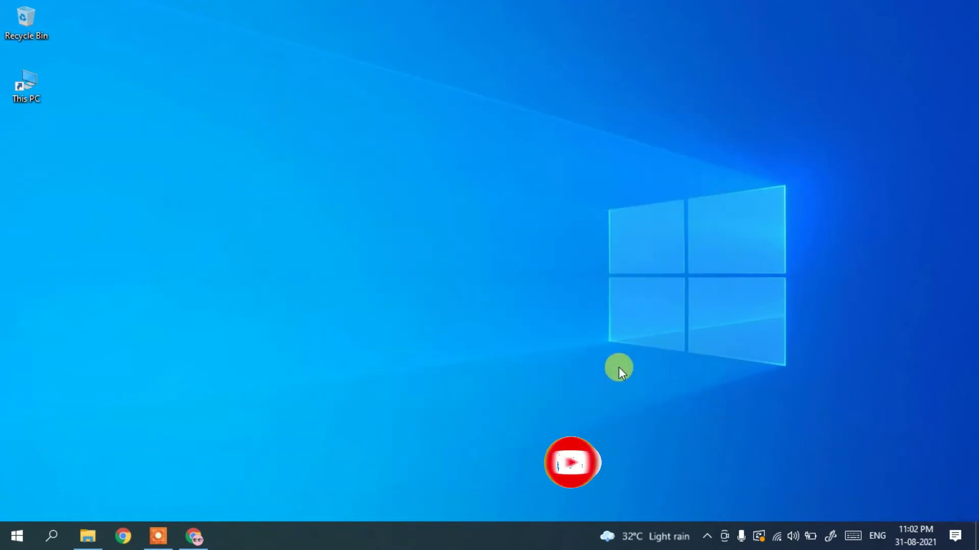
- Search 'cmd' in Windows search and launch Command Prompt
{"action": "left_click", "coordinate": [51, 538]}
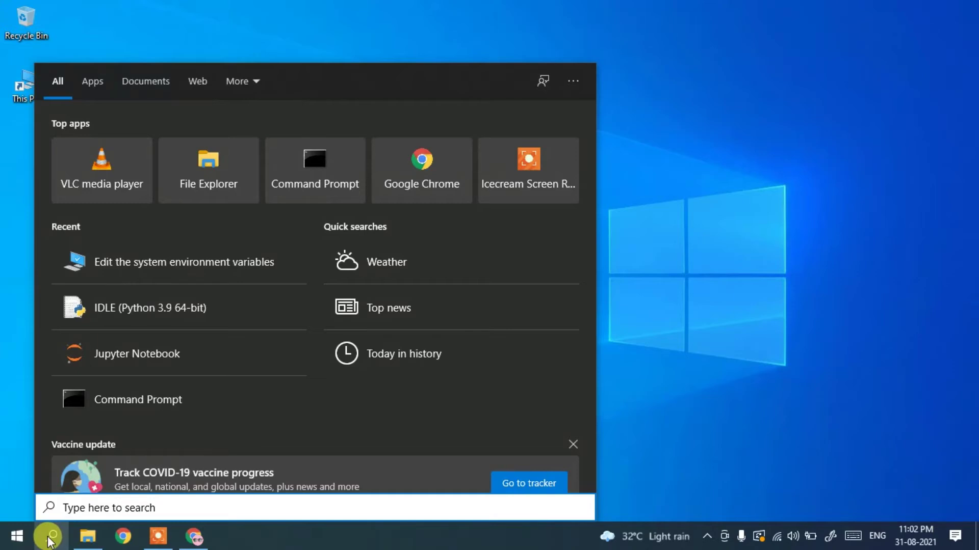
{"action": "type", "text": "cmd"}
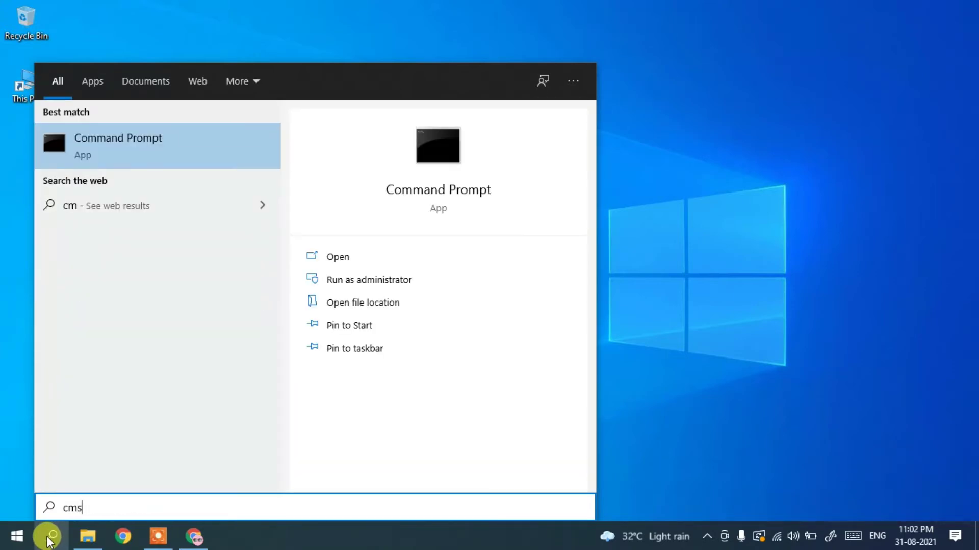
{"action": "key", "text": "BackSpace"}
{"action": "type", "text": "d"}
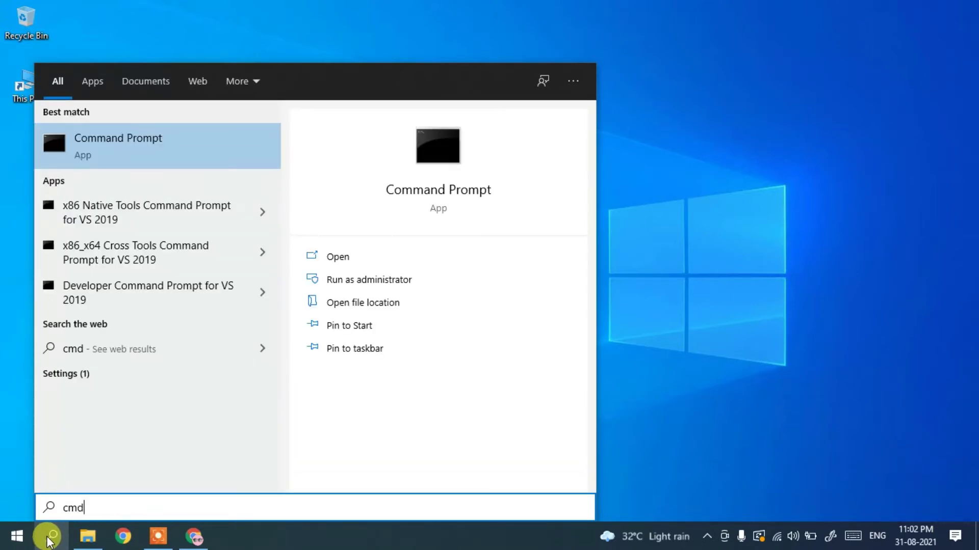
{"action": "left_click", "coordinate": [124, 154]}
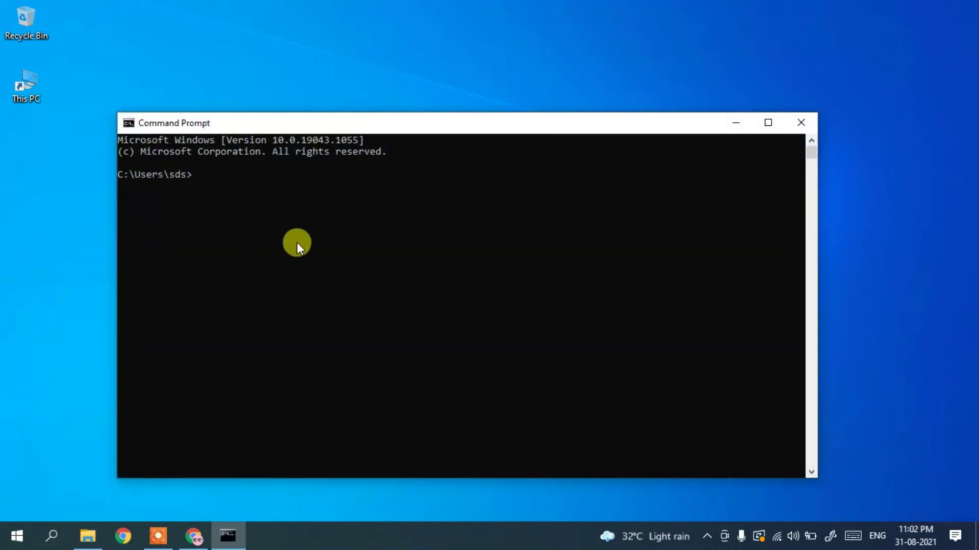
- Run python --version and confirm it reports Python 3.9.7
{"action": "type", "text": "python --version"}
{"action": "key", "text": "Return"}
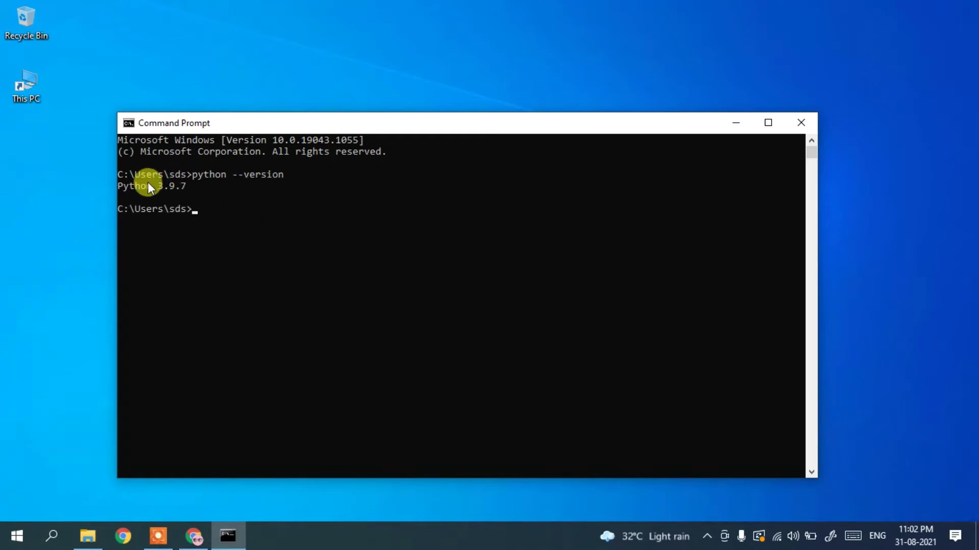
{"action": "left_click_drag", "start_coordinate": [121, 185], "coordinate": [192, 188]}
{"action": "left_click", "coordinate": [256, 241]}
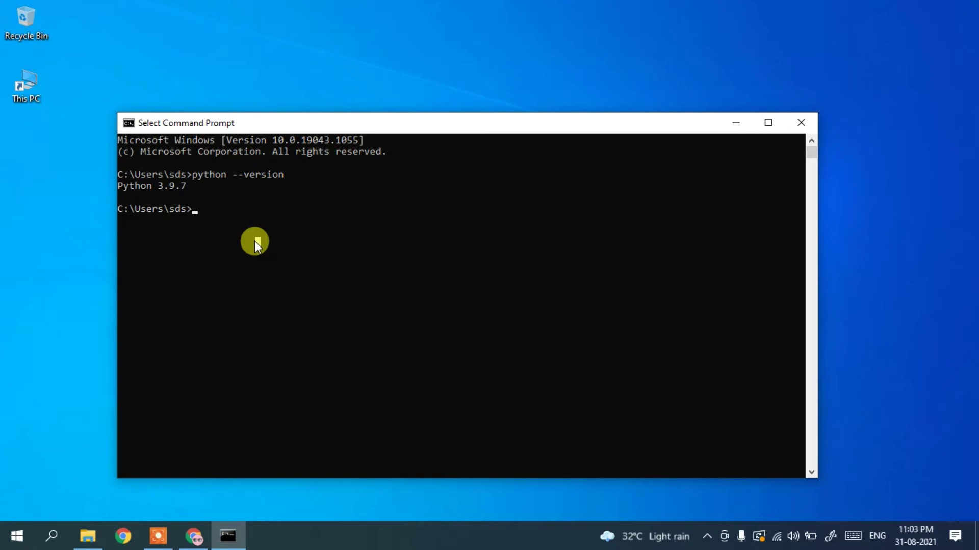
- Start the interactive Python interpreter with the python command
{"action": "type", "text": "pyth"}
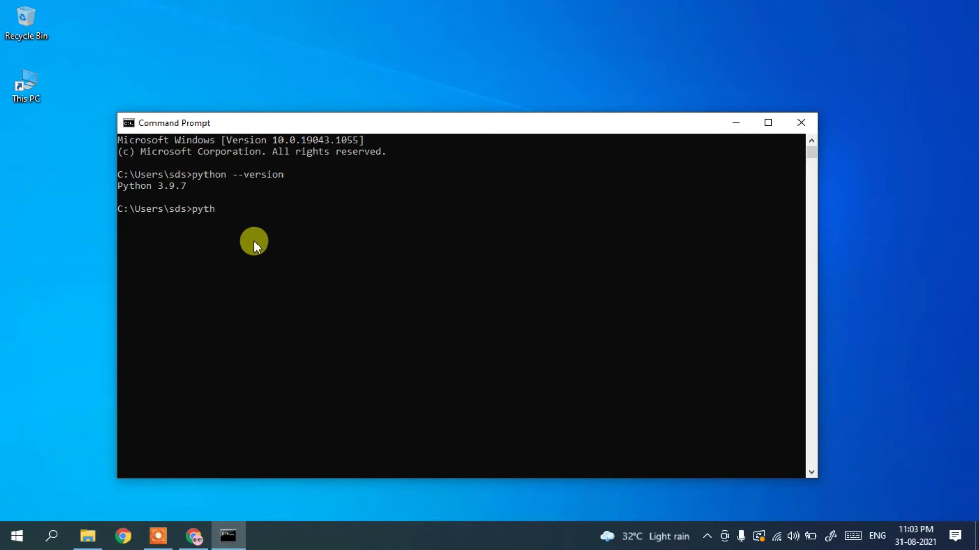
{"action": "type", "text": "on"}
{"action": "key", "text": "Return"}
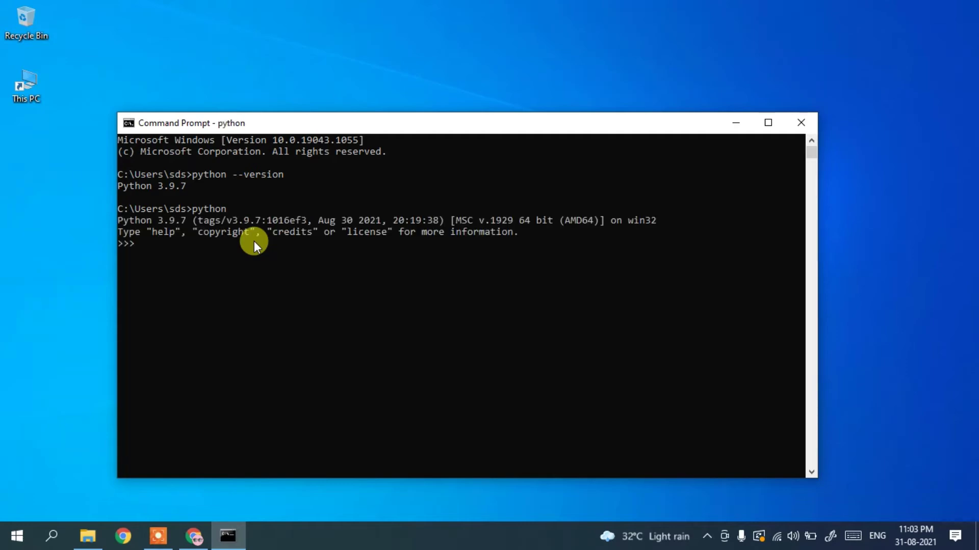
{"action": "left_click", "coordinate": [142, 245]}
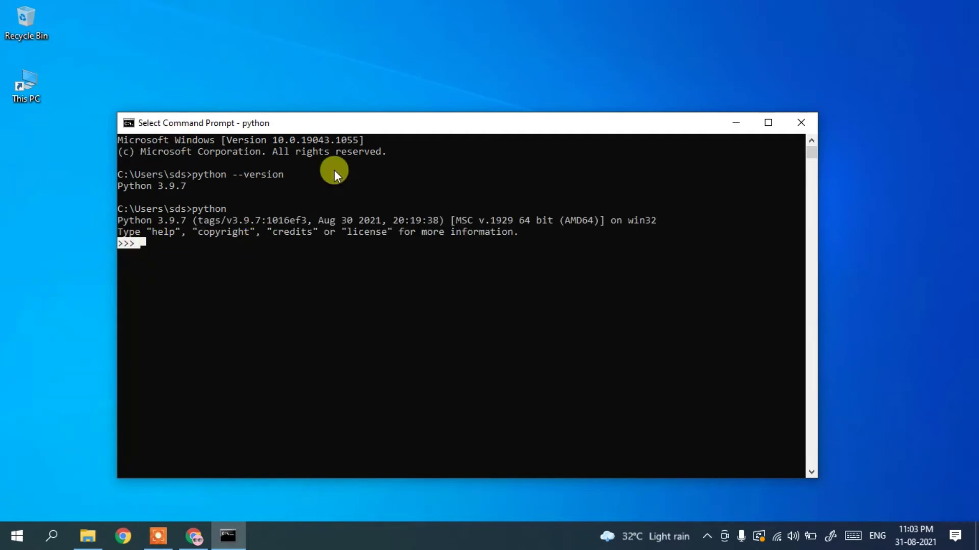
{"action": "left_click", "coordinate": [256, 320]}
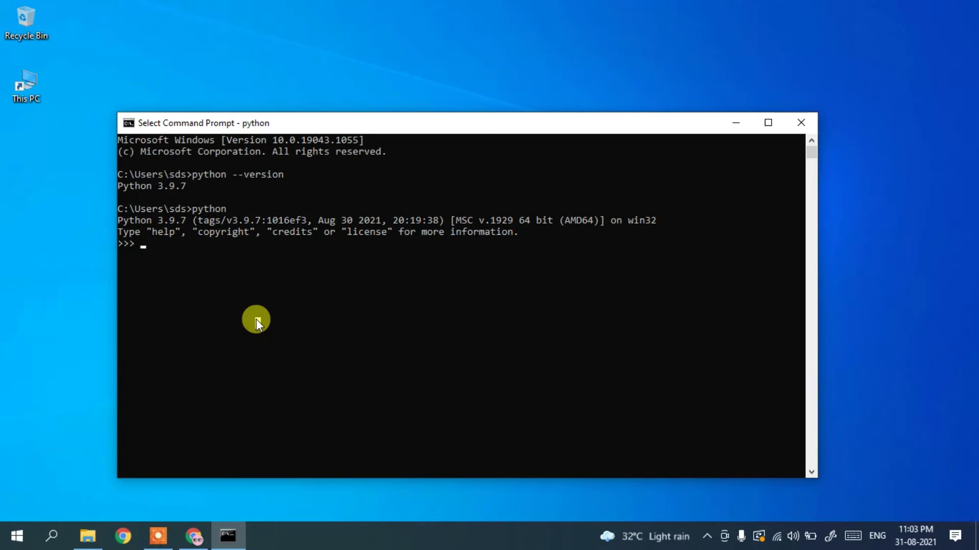
- Run print("hello world") at the >>> prompt and highlight the hello world output
{"action": "type", "text": "print("}
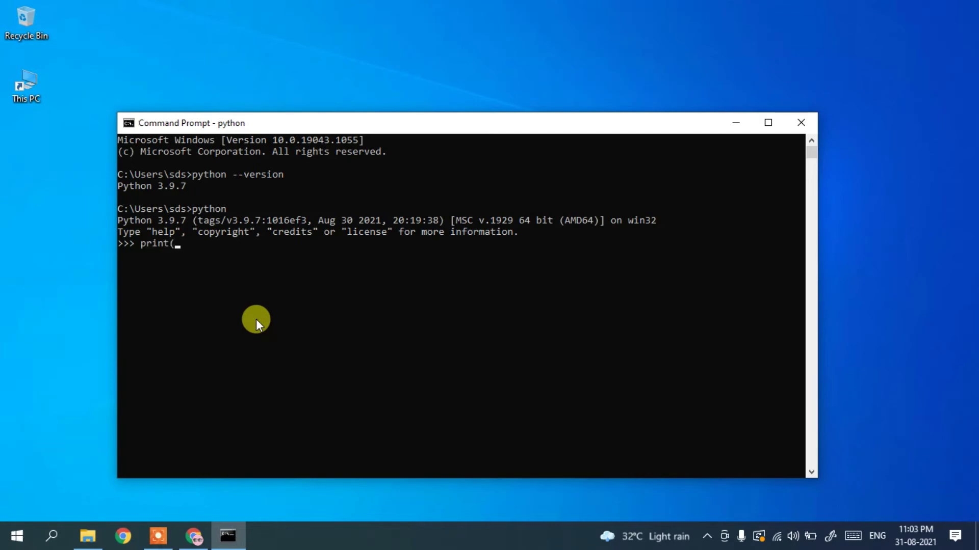
{"action": "type", "text": "\")"}
{"action": "key", "text": "Left"}
{"action": "type", "text": "\""}
{"action": "key", "text": "Left"}
{"action": "type", "text": "hello world"}
{"action": "key", "text": "Return"}
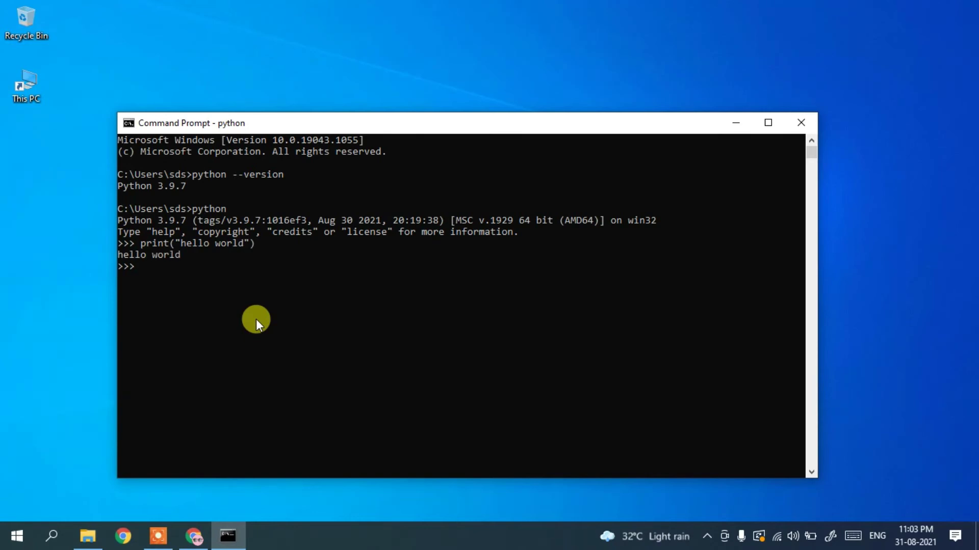
{"action": "left_click_drag", "start_coordinate": [203, 257], "coordinate": [121, 255]}
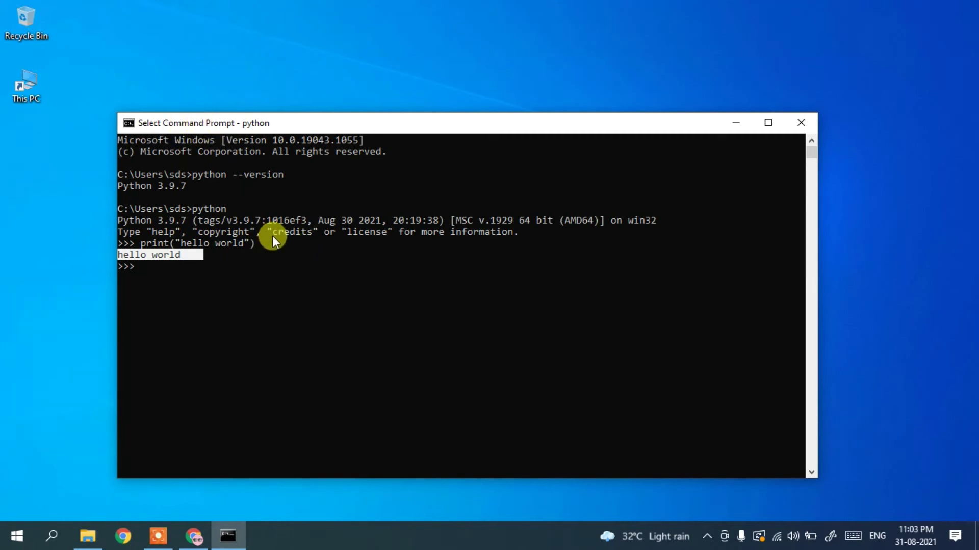
{"action": "double_click", "coordinate": [213, 205]}
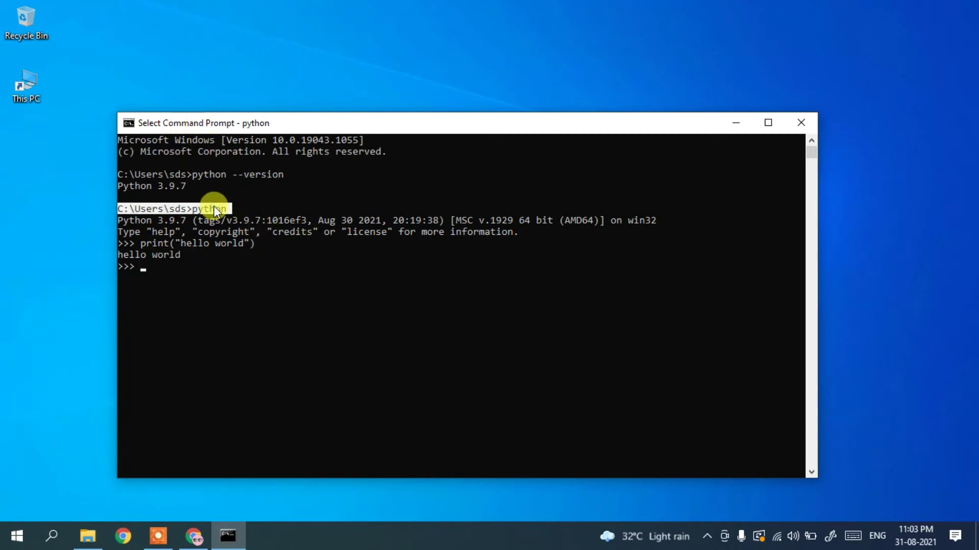
{"action": "left_click", "coordinate": [53, 539]}
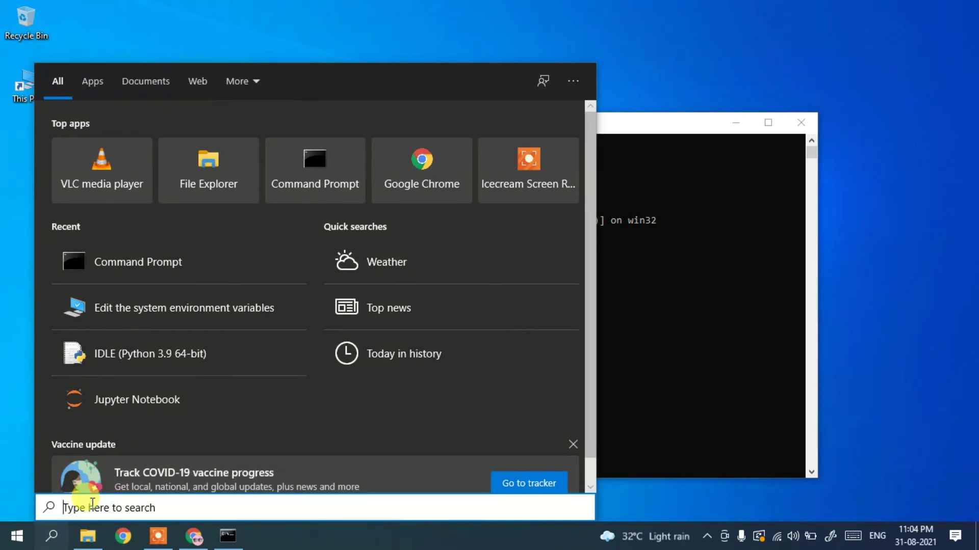
- Search 'idle' in Windows Start and launch IDLE (Python 3.9 64-bit)
{"action": "type", "text": "idle"}
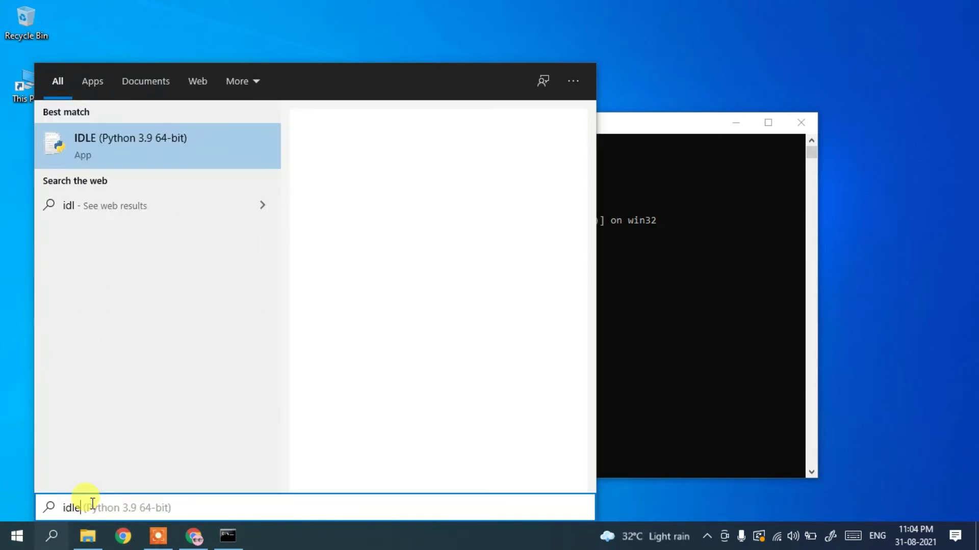
{"action": "left_click", "coordinate": [138, 148]}
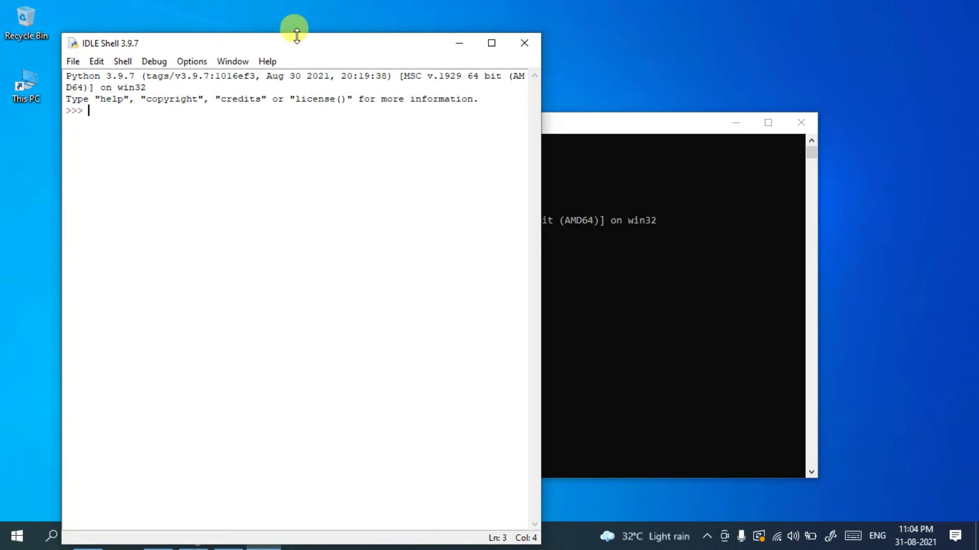
- Run print("hello world") in the IDLE Shell and highlight the printed hello world output
{"action": "left_click_drag", "start_coordinate": [288, 46], "coordinate": [572, 42]}
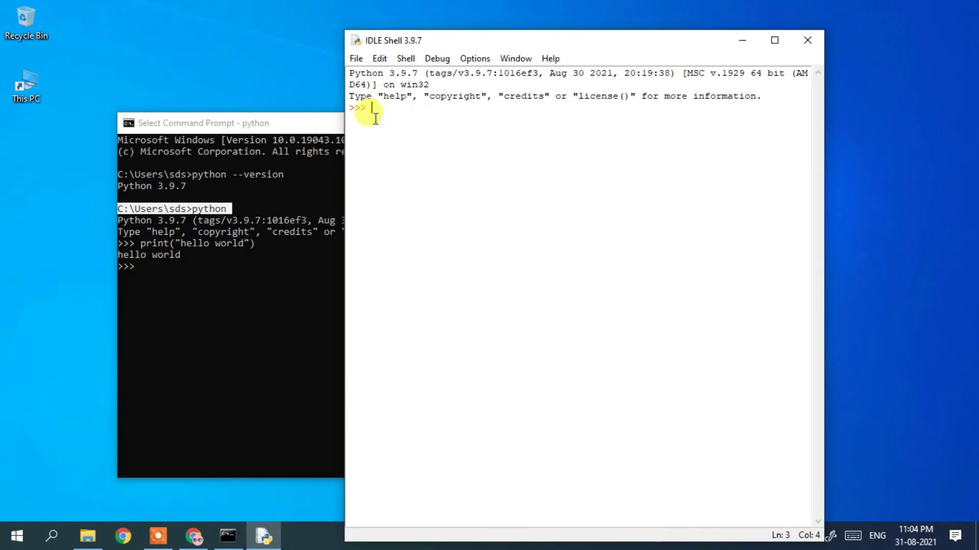
{"action": "type", "text": "print"}
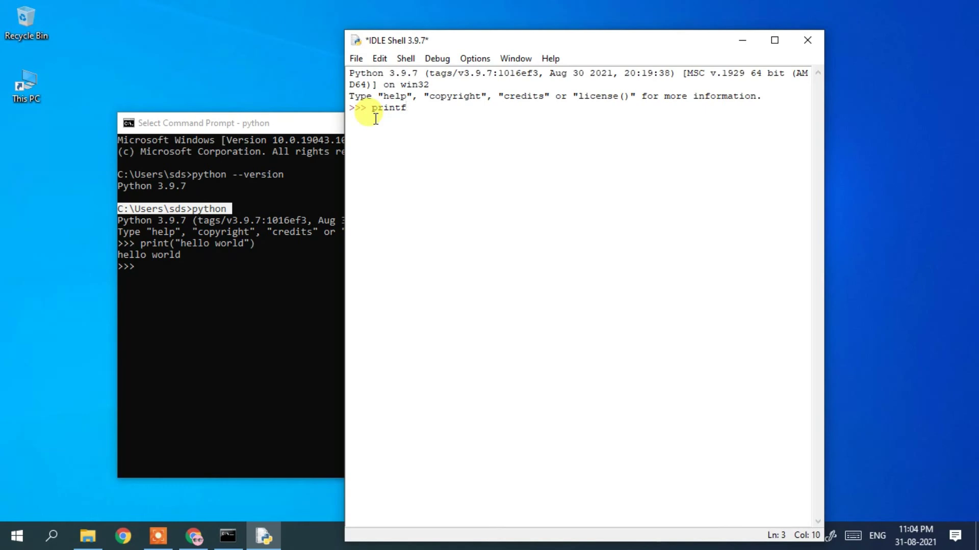
{"action": "type", "text": "(\""}
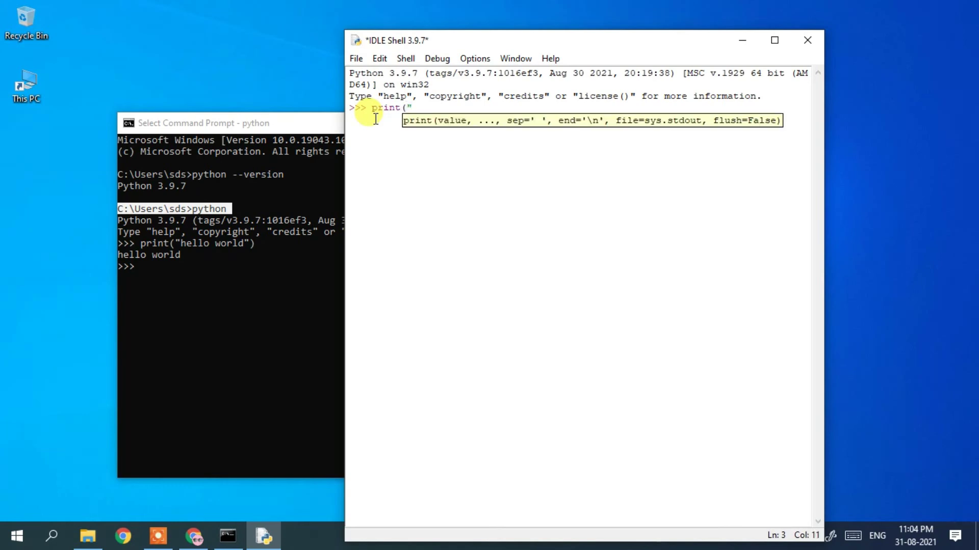
{"action": "type", "text": "\")"}
{"action": "key", "text": "Left"}
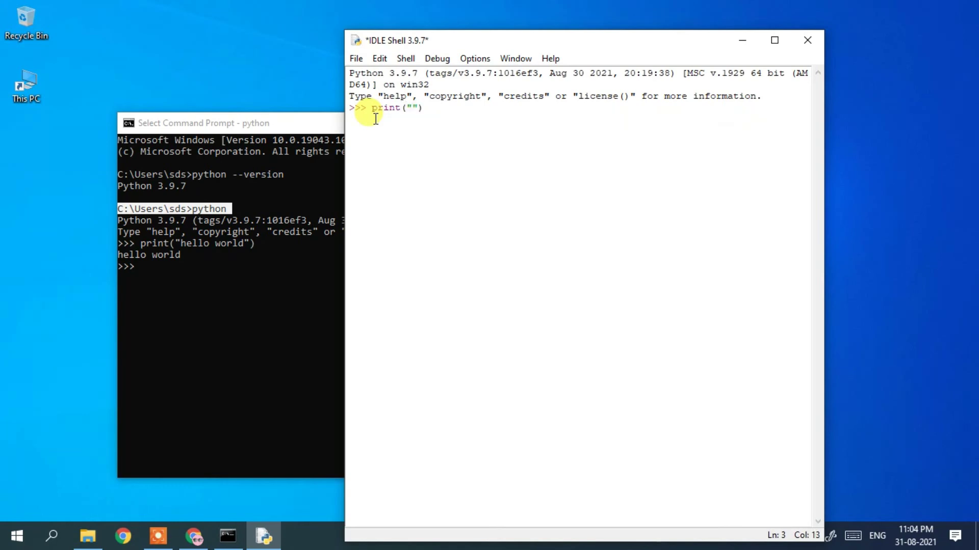
{"action": "key", "text": "Left"}
{"action": "type", "text": "hello world"}
{"action": "key", "text": "Return"}
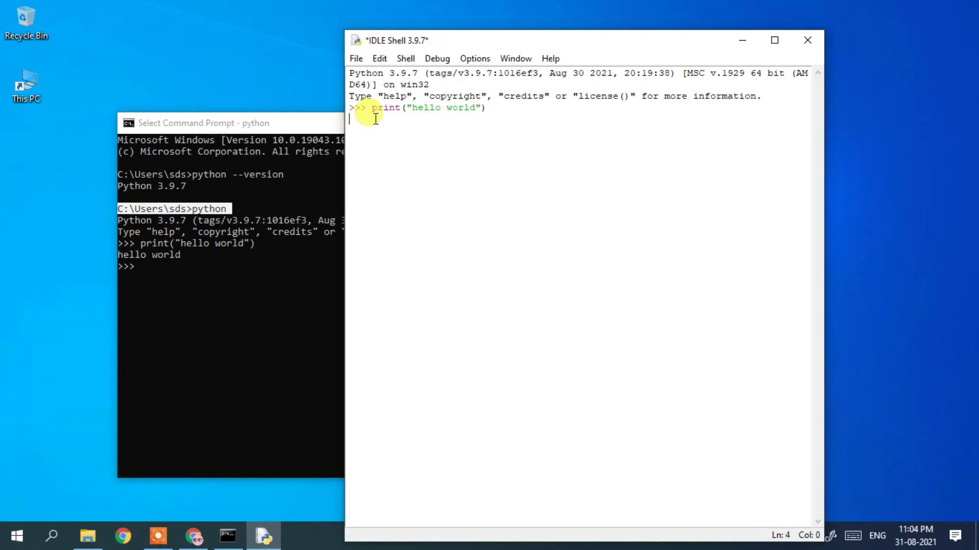
{"action": "left_click_drag", "start_coordinate": [437, 115], "coordinate": [313, 114]}
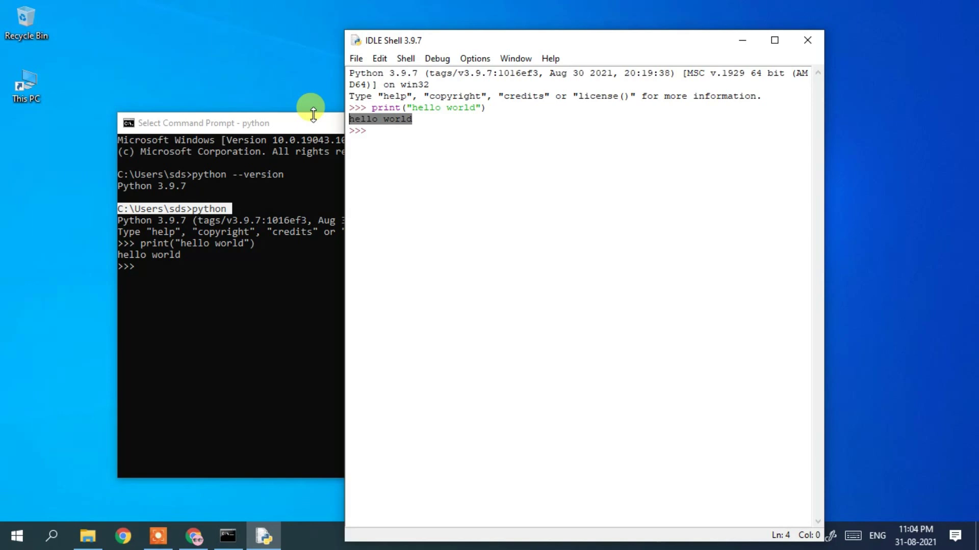